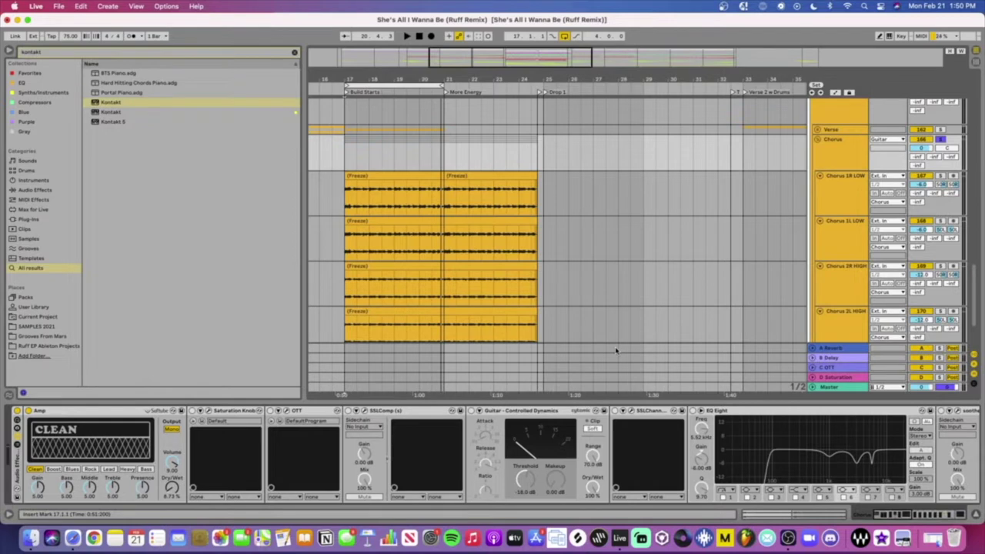
# Step: Select the Amp effect, audition the chorus, and preview the Saturation Knob plug-in window
pyautogui.click(120, 413)
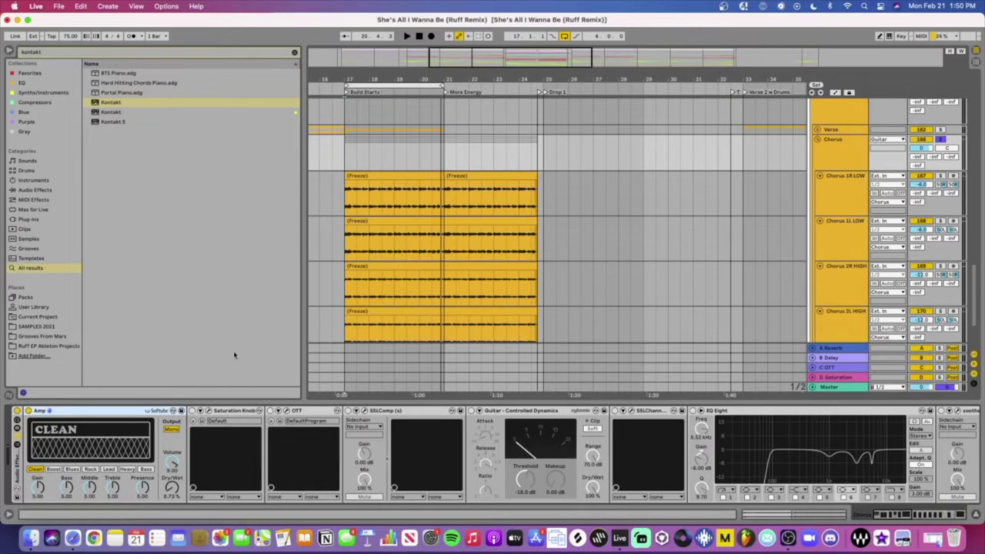
pyautogui.press('space')
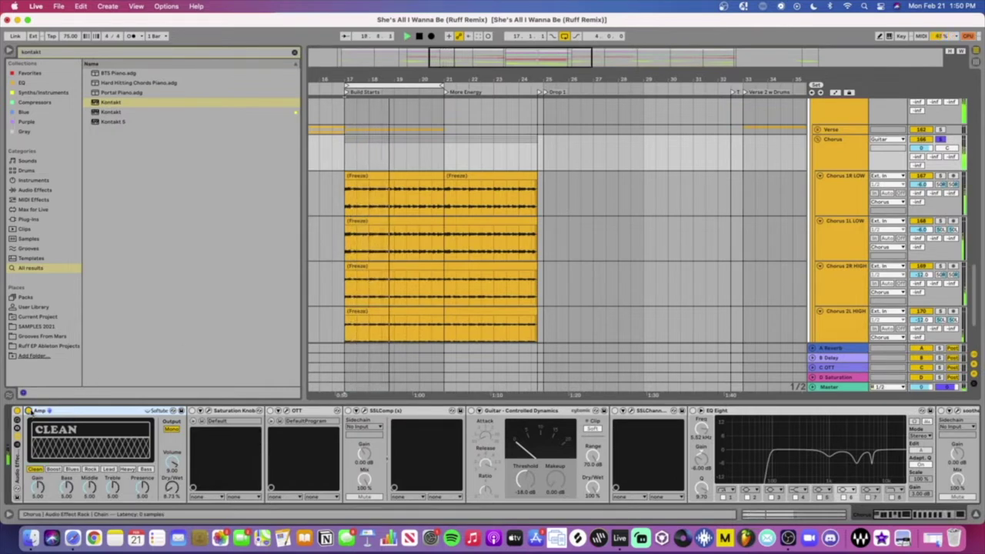
pyautogui.press('space')
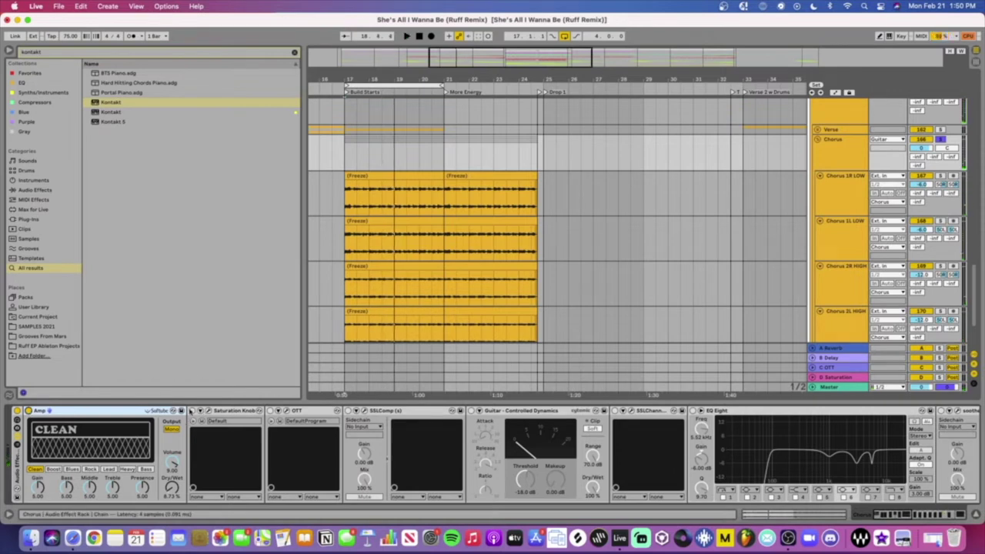
pyautogui.click(214, 412)
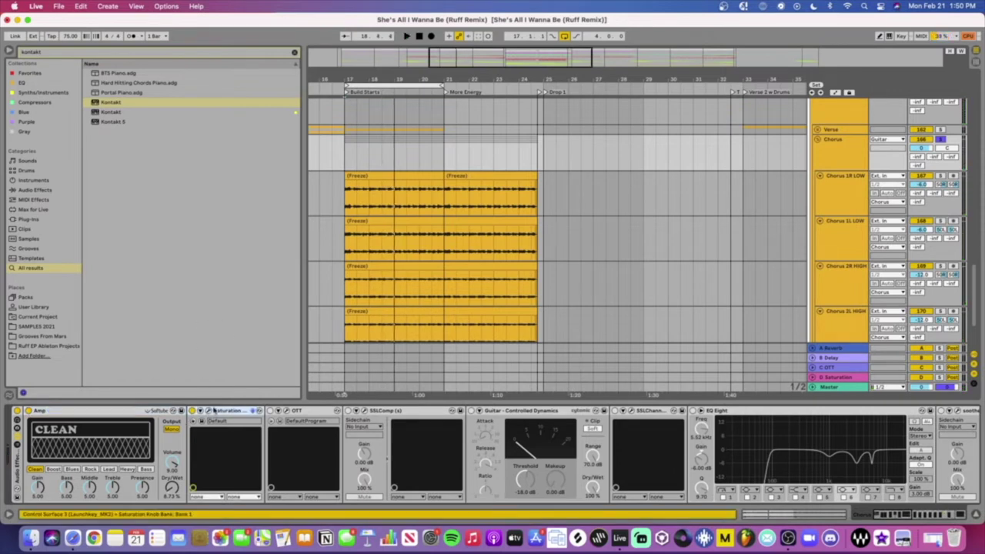
pyautogui.click(211, 412)
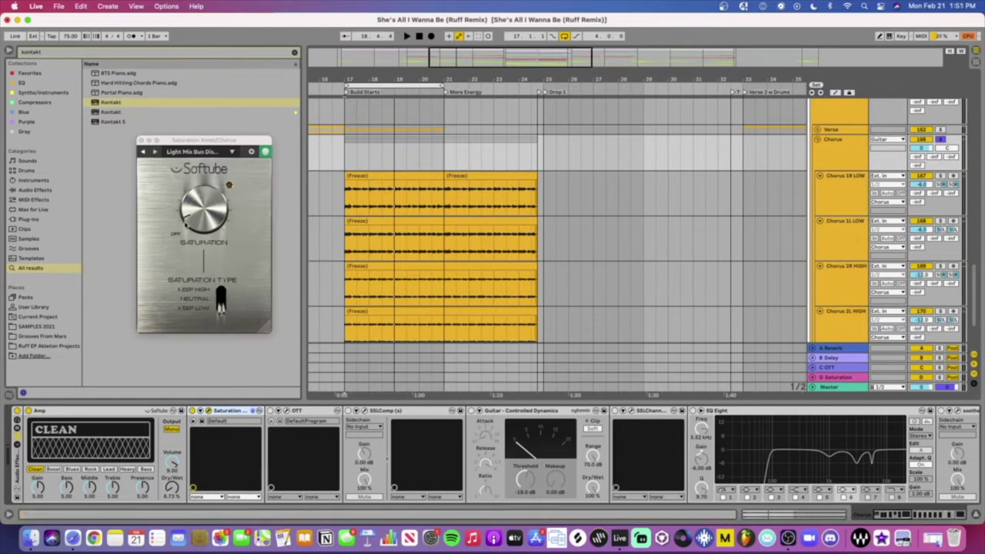
pyautogui.click(141, 142)
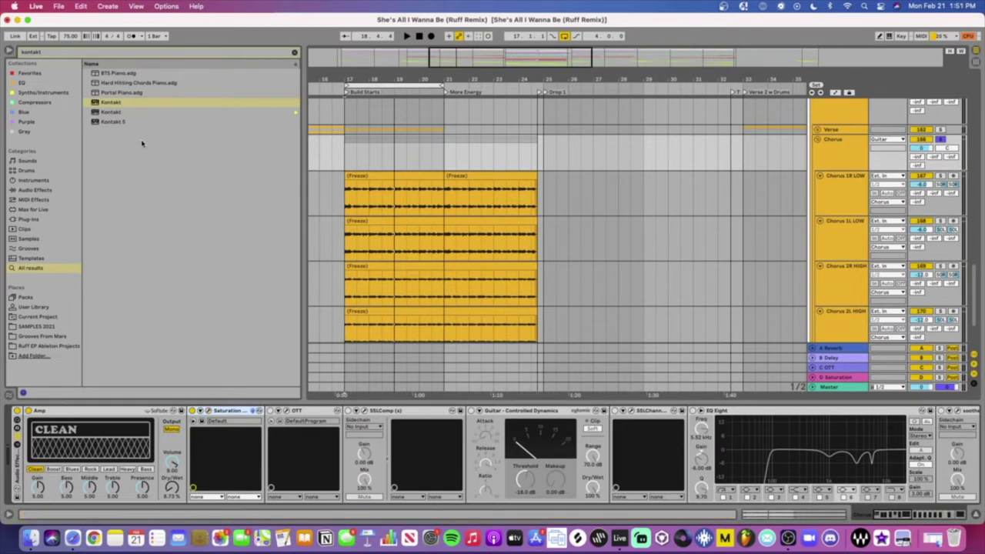
# Step: Reselect the Chorus group, toggle OTT, preview its window, and stop playback at bar 17
pyautogui.click(344, 234)
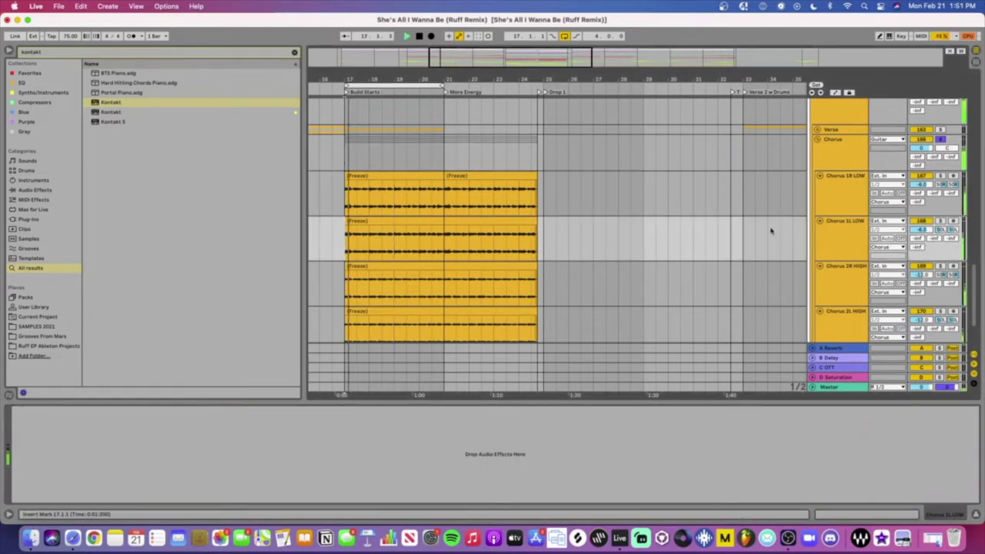
pyautogui.click(830, 140)
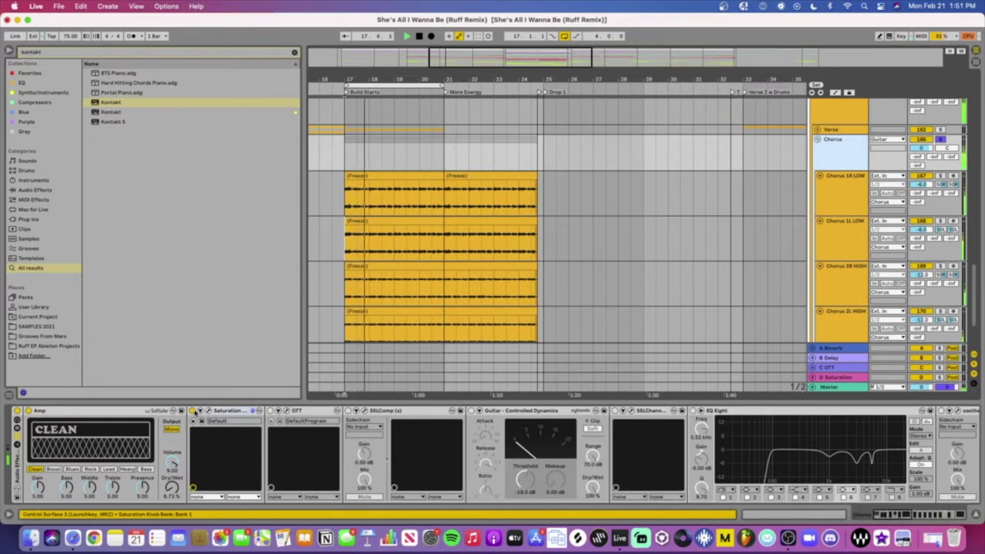
pyautogui.click(203, 412)
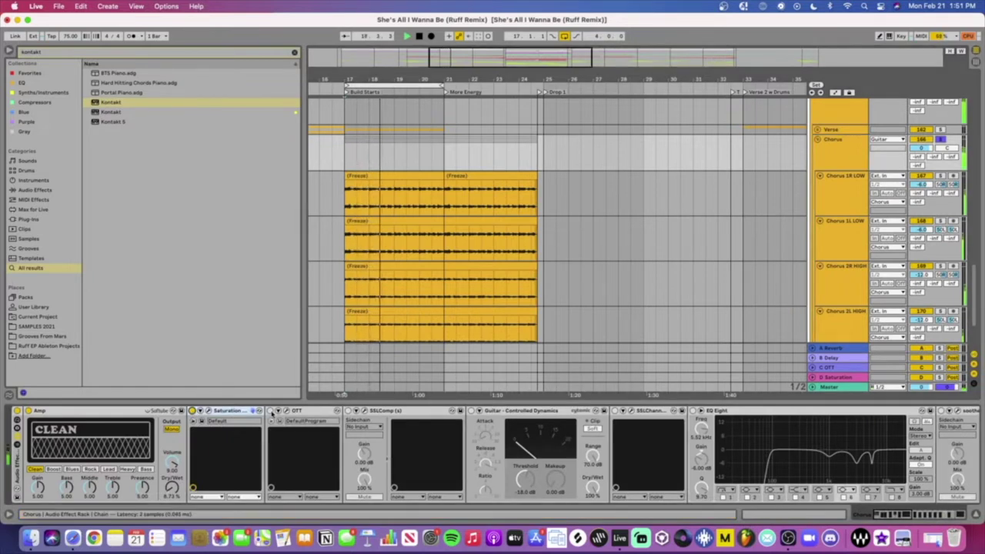
pyautogui.click(270, 410)
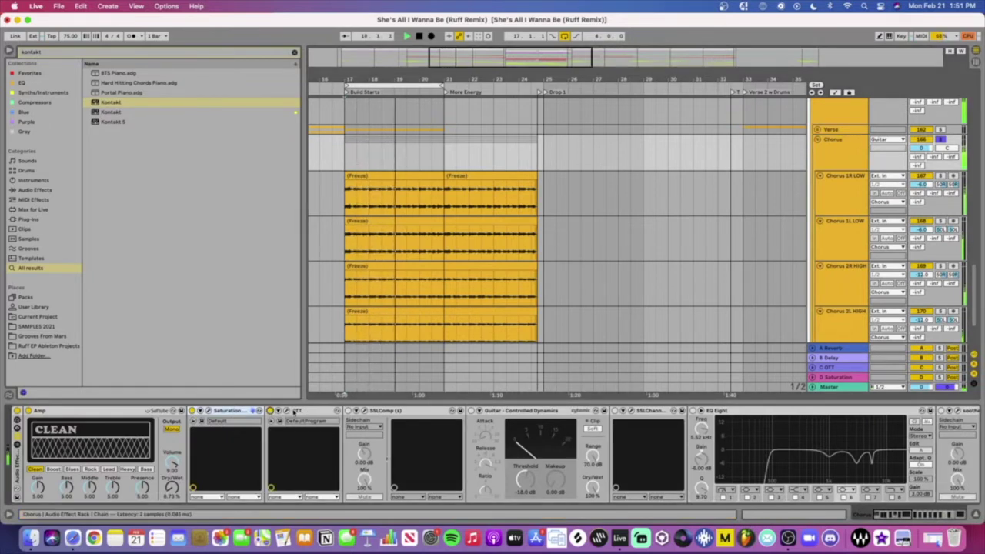
pyautogui.click(286, 411)
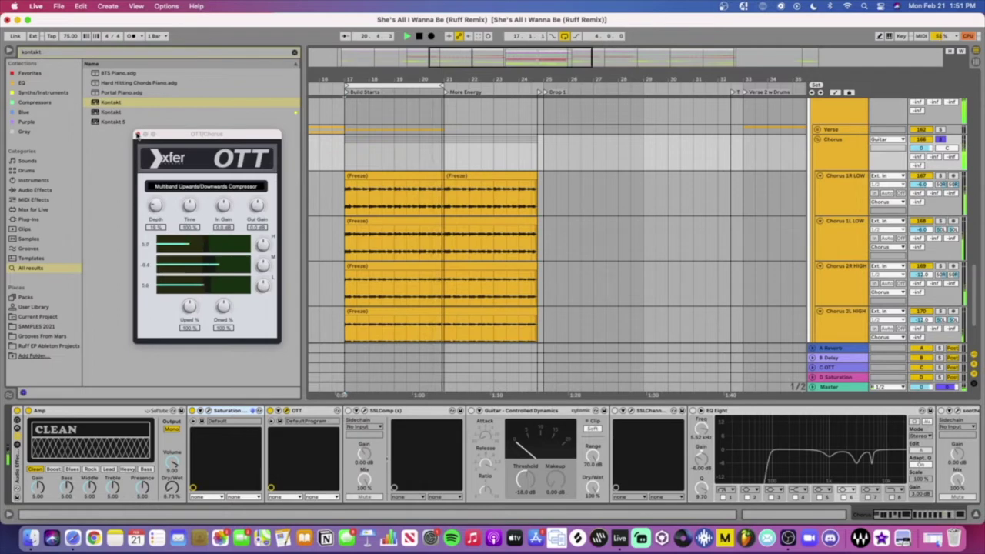
pyautogui.click(137, 135)
pyautogui.press('space')
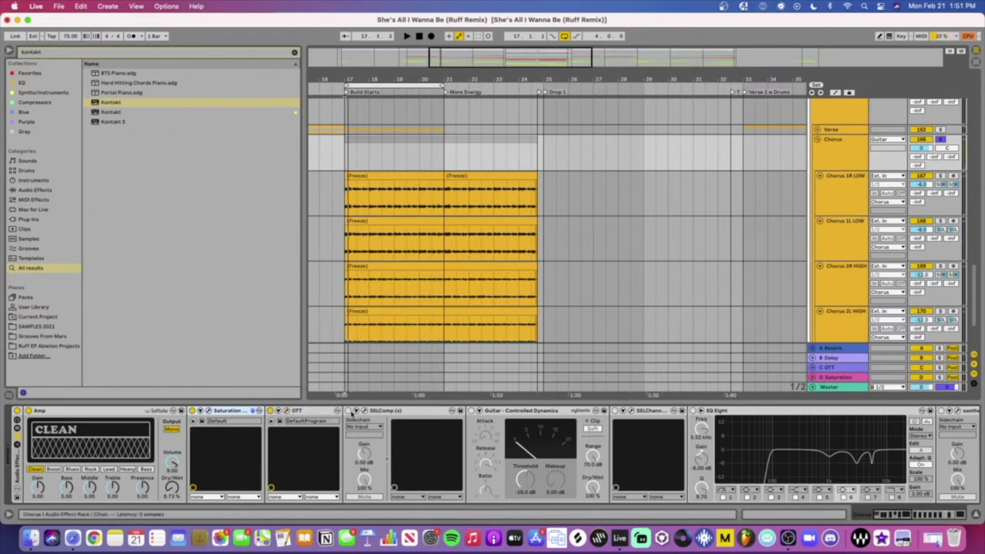
# Step: Inspect the SSL bus compressor window, then play the chorus from bar 17
pyautogui.click(365, 411)
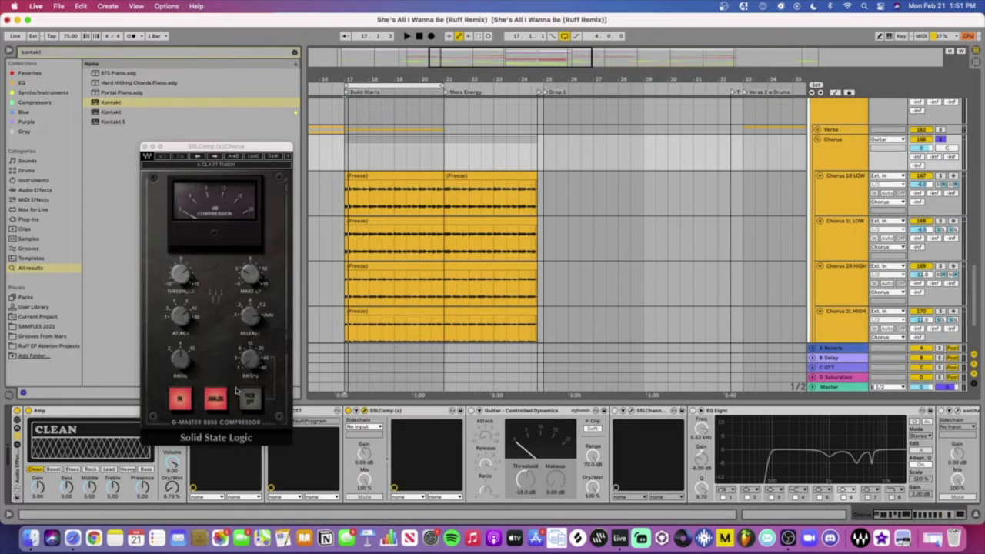
pyautogui.click(144, 146)
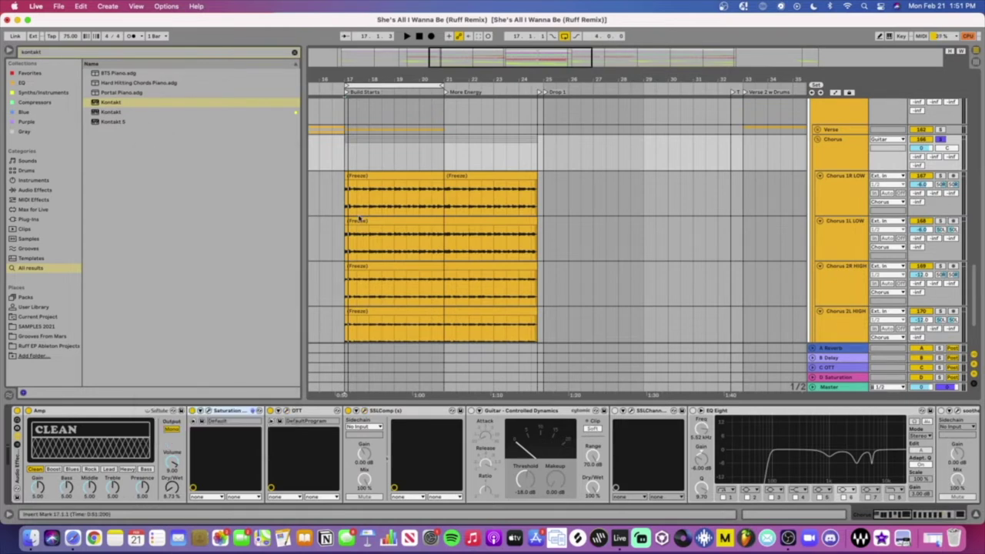
pyautogui.click(347, 211)
pyautogui.press('space')
# Step: Switch on the Chorus group's Guitar - Controlled Dynamics effect
pyautogui.click(839, 150)
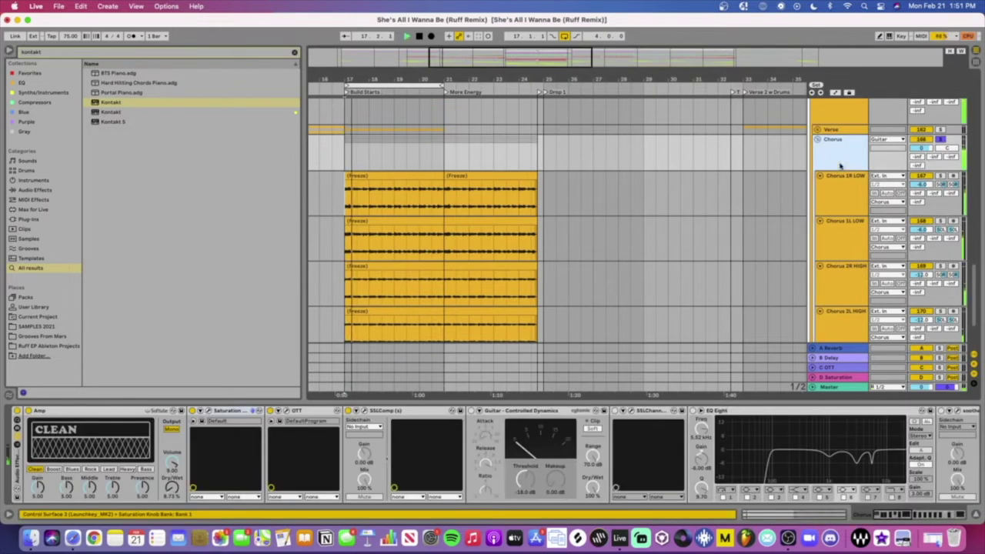
pyautogui.click(347, 415)
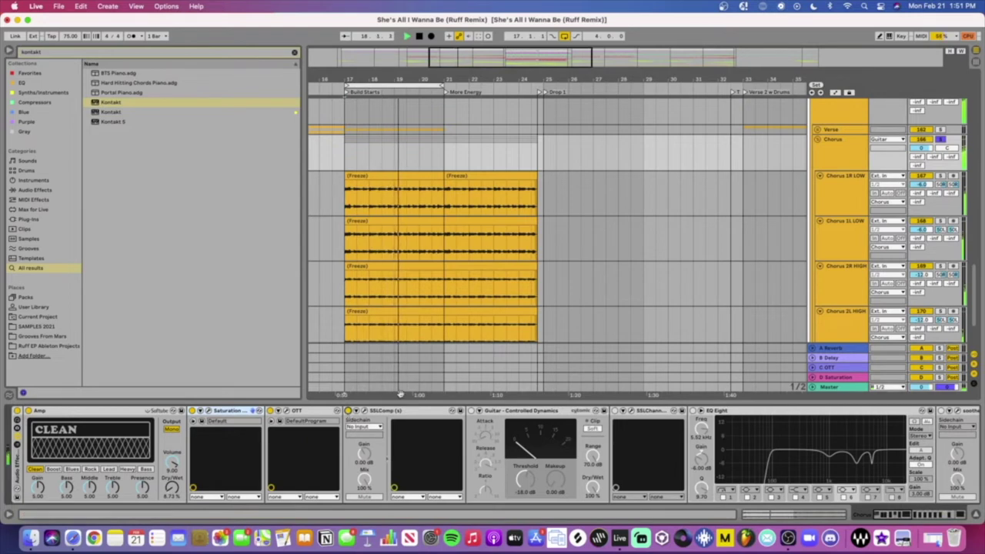
pyautogui.click(471, 411)
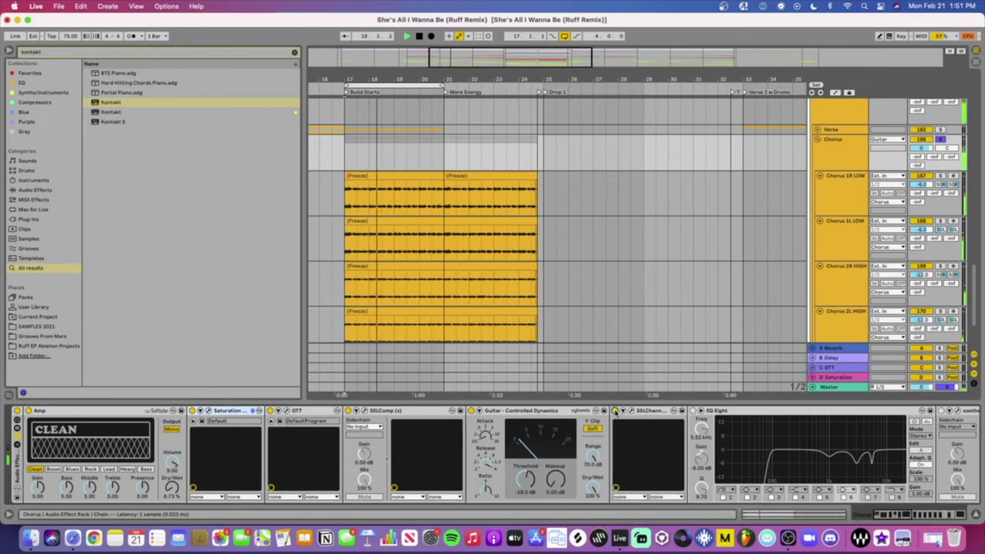
pyautogui.click(631, 411)
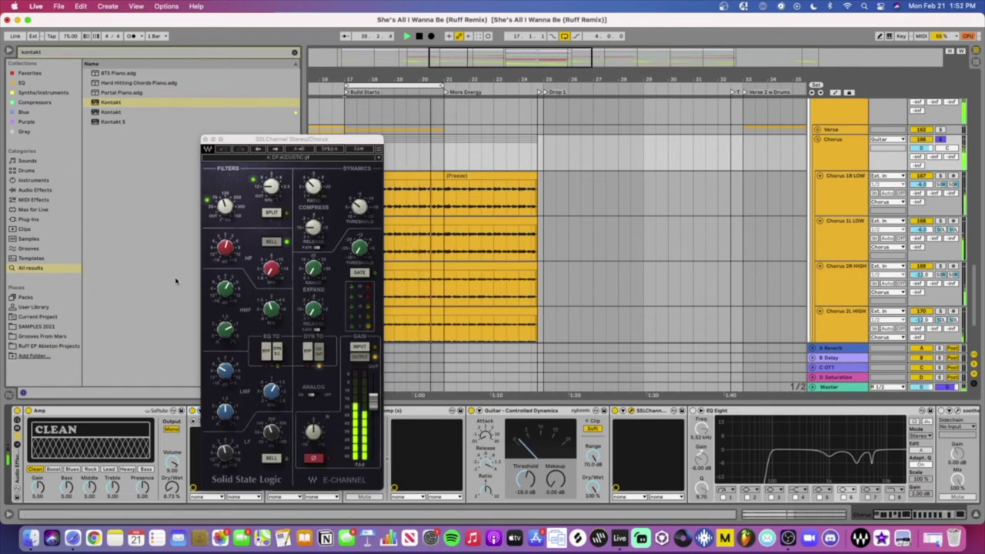
pyautogui.click(205, 139)
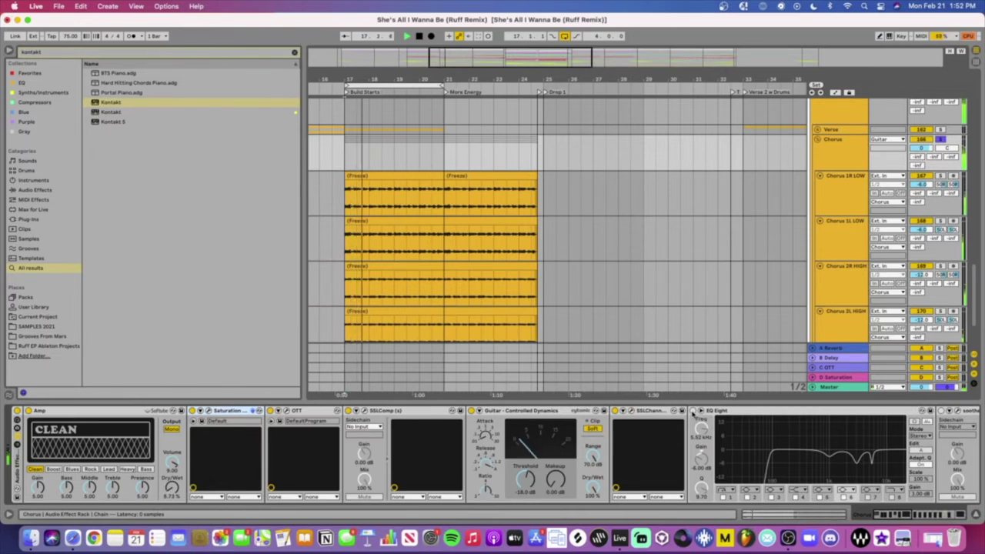
# Step: Enable EQ Eight, then audition soothe2 in delta mode in its plug-in window
pyautogui.click(693, 411)
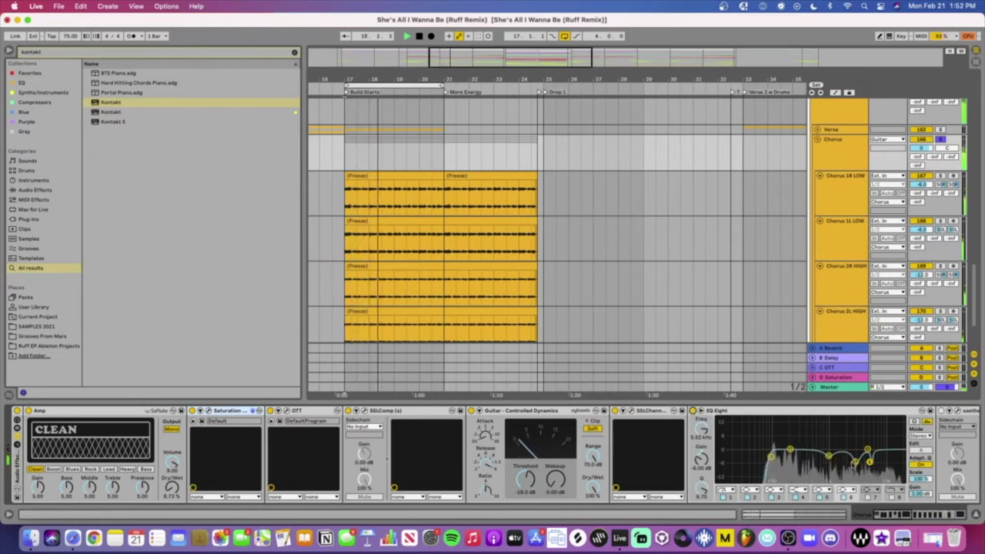
pyautogui.hscroll(5, 787, 425)
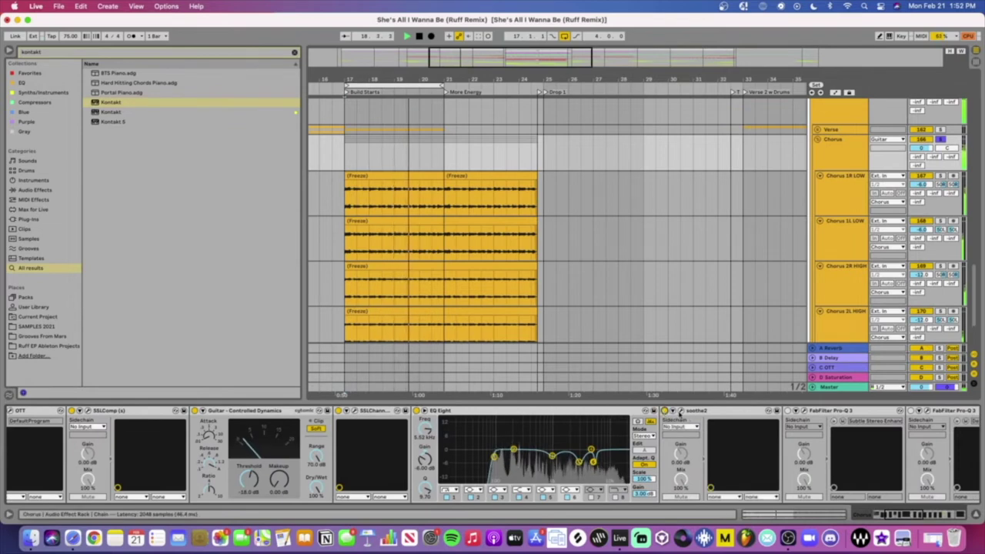
pyautogui.click(681, 413)
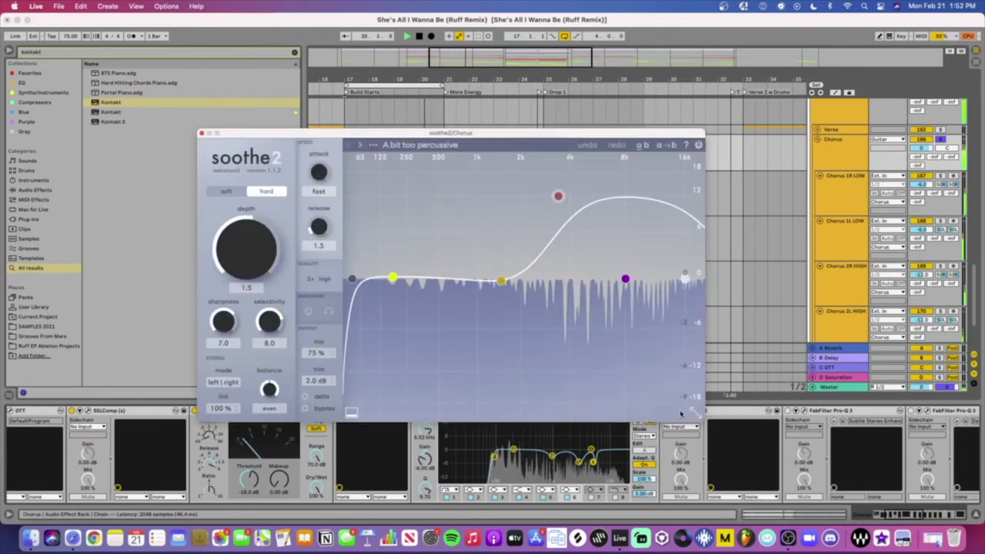
pyautogui.click(304, 396)
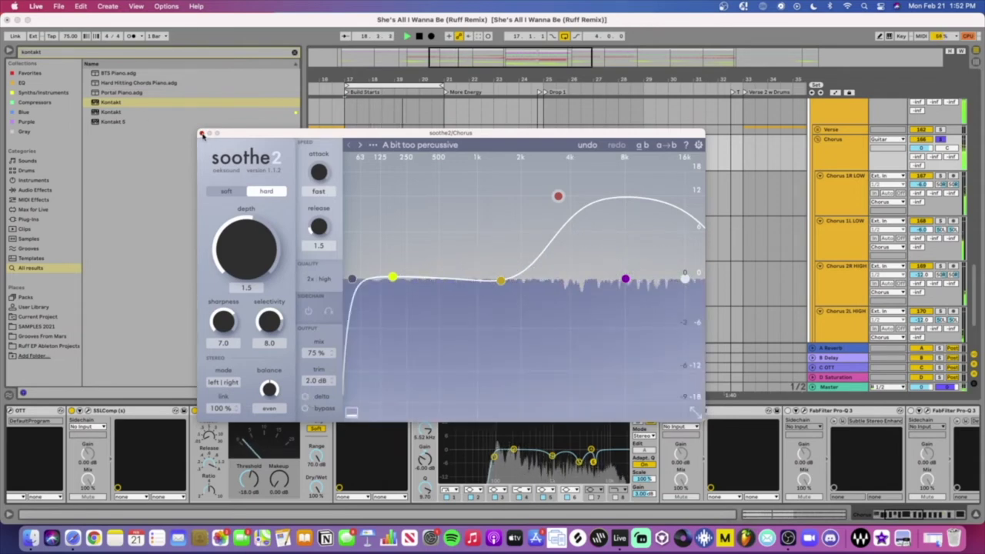
pyautogui.click(202, 133)
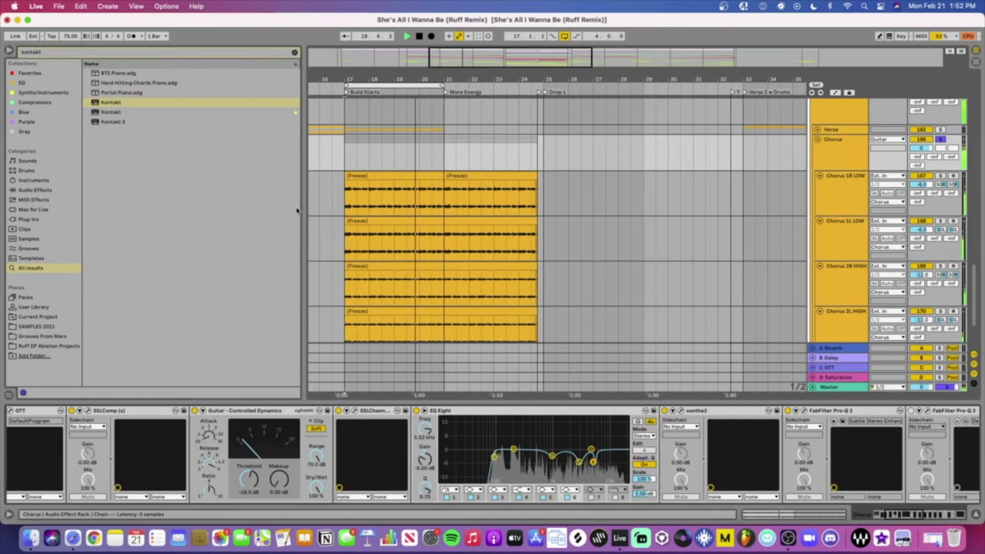
# Step: Preview the Subtle Stereo Enhancer and second FabFilter Pro-Q 3 windows in turn
pyautogui.press('super+alt+p')
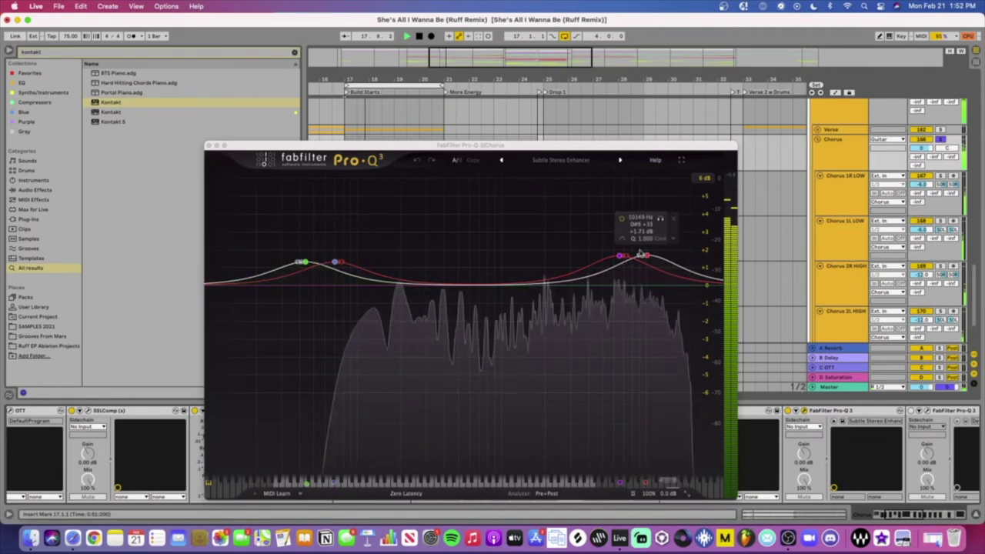
pyautogui.press('super+alt+p')
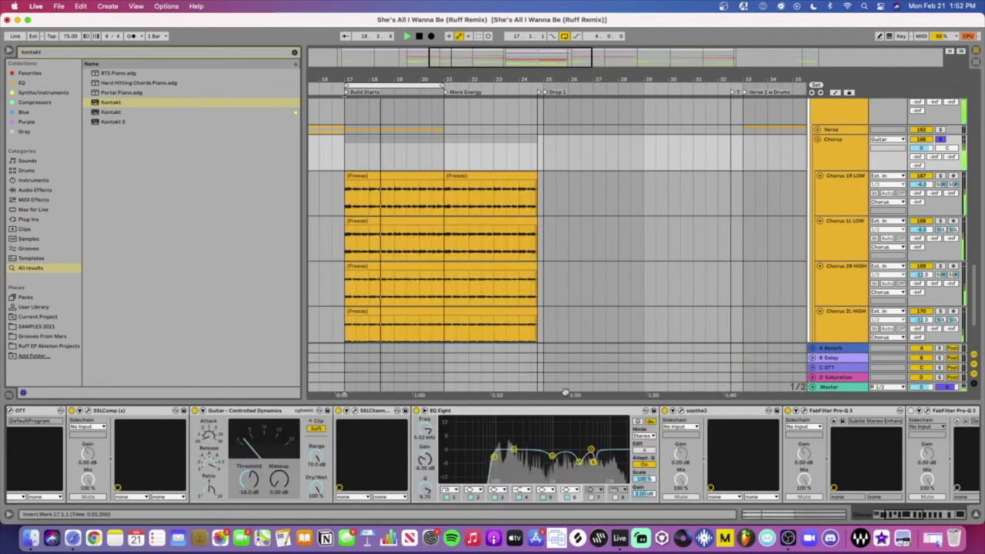
pyautogui.hscroll(10, 608, 454)
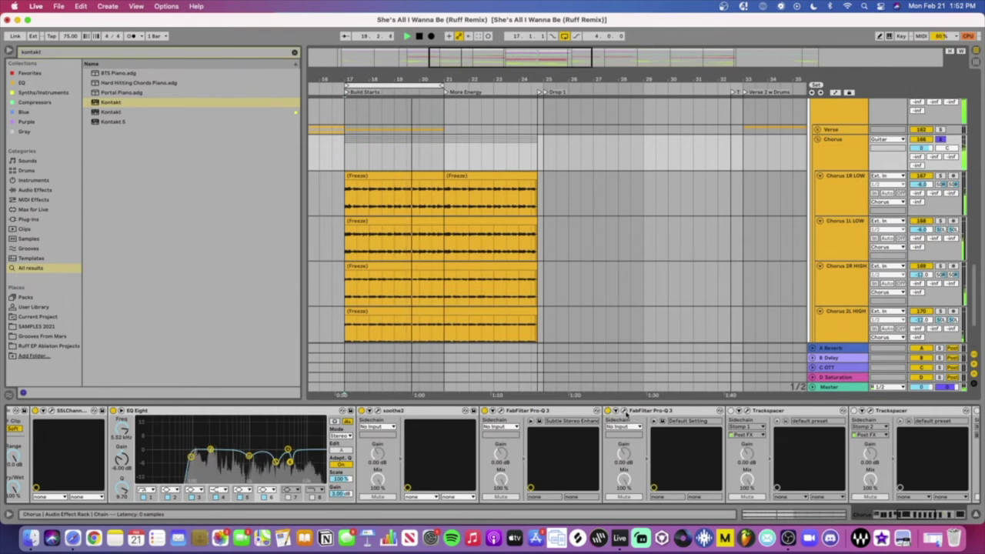
pyautogui.click(626, 413)
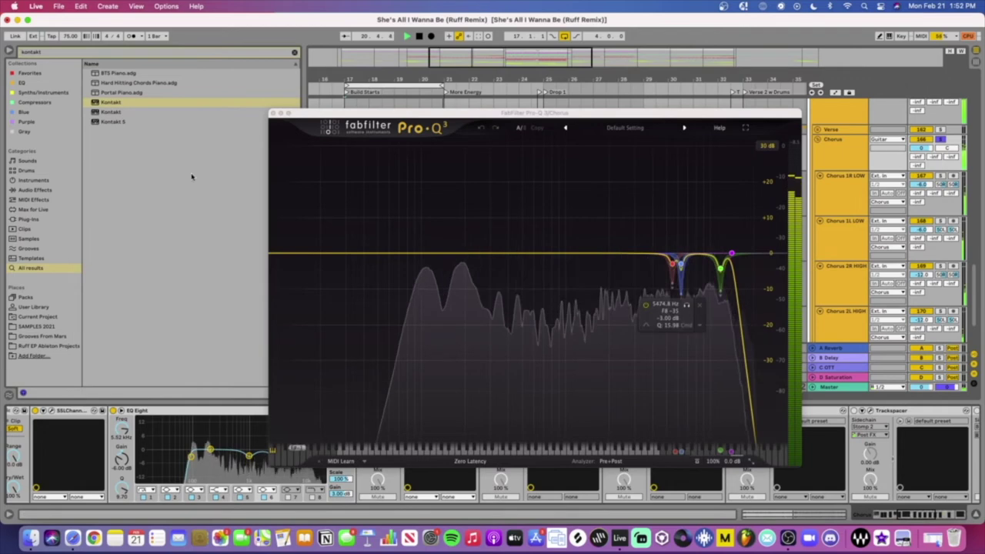
pyautogui.click(273, 113)
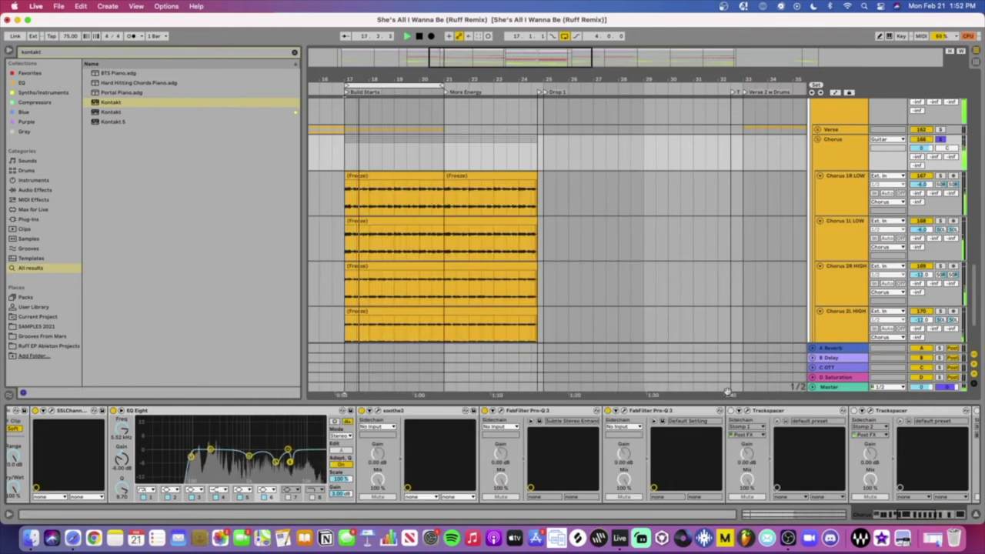
pyautogui.hscroll(6, 464, 446)
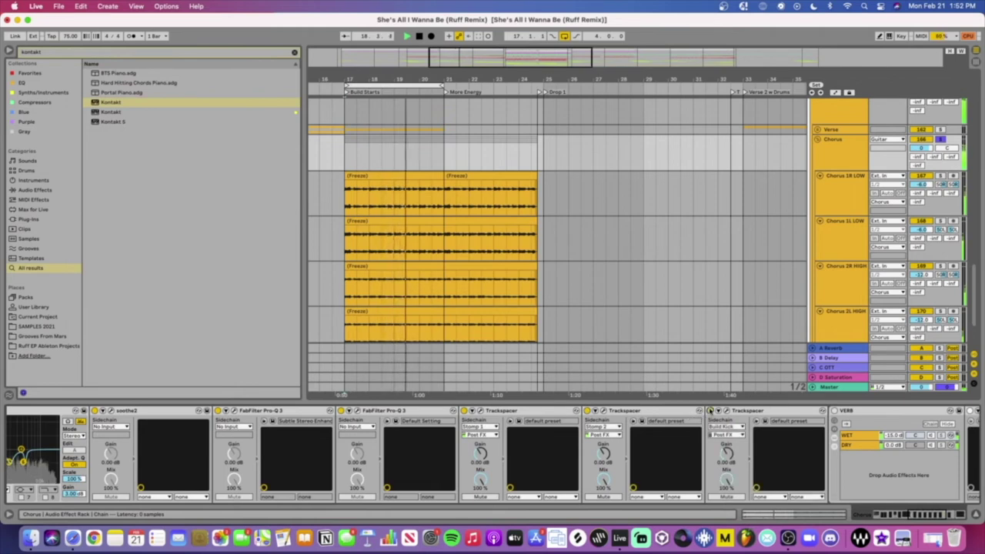
# Step: Scroll the Chorus chain to show the VERB rack, ValhallaVintageVerb and Utility devices
pyautogui.hscroll(4, 797, 453)
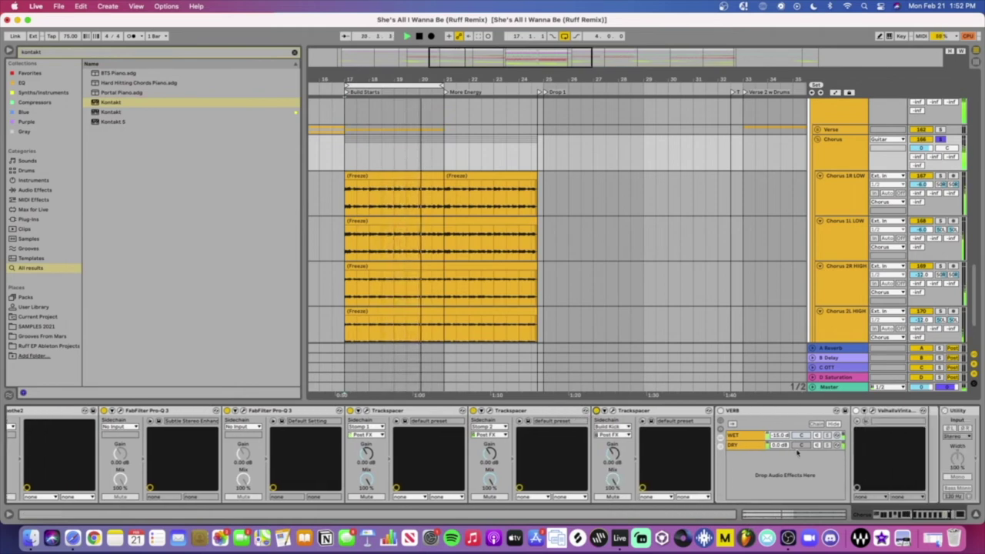
pyautogui.hscroll(1, 797, 452)
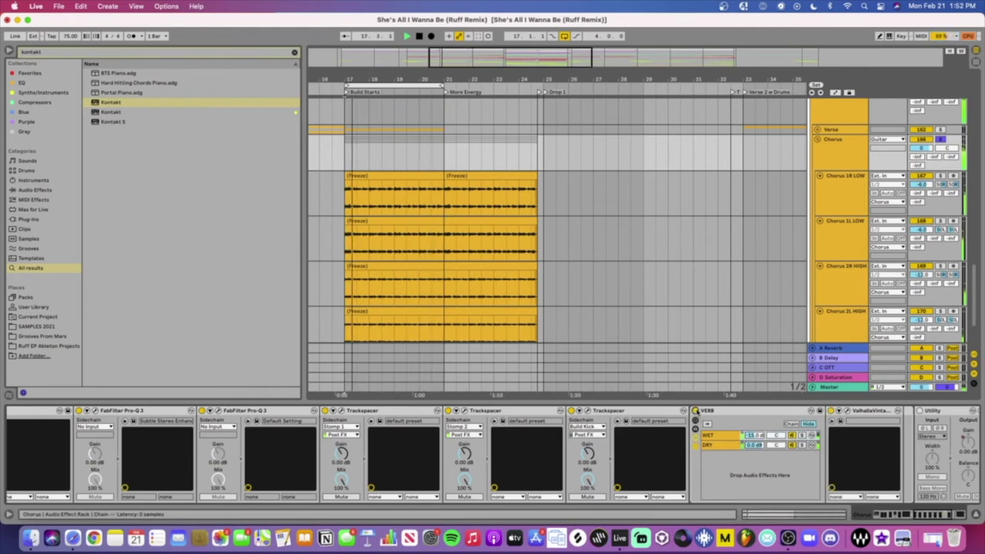
pyautogui.hscroll(10, 712, 459)
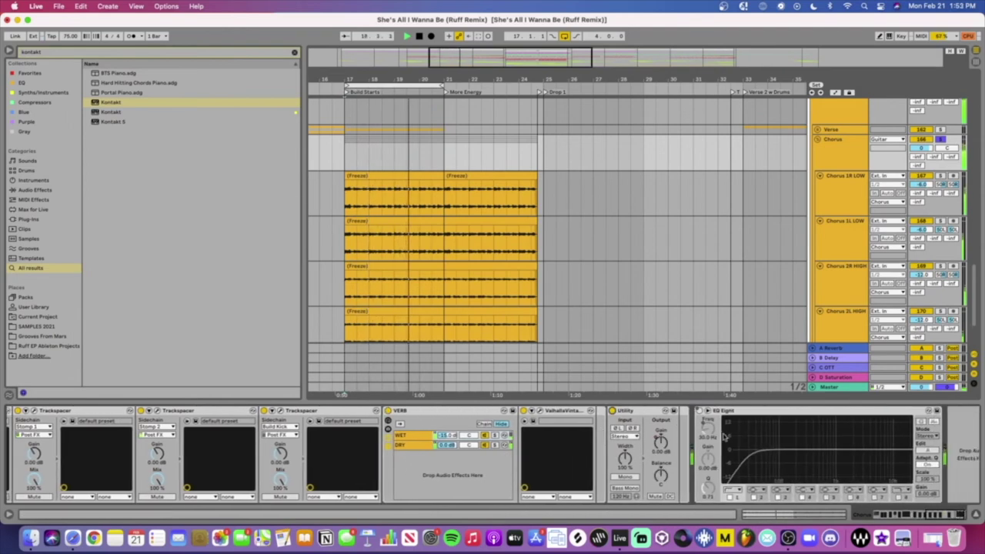